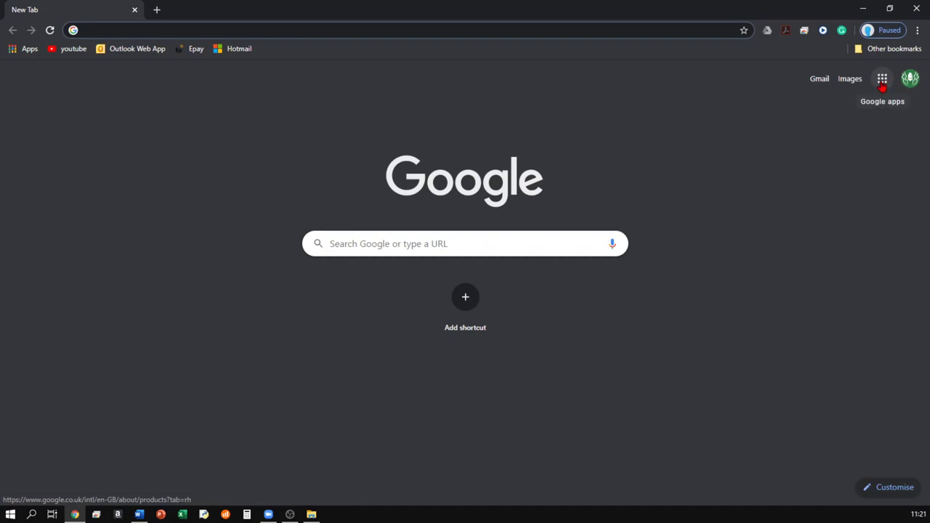
Step: Show the Google apps list on Chrome's new tab page, with Classroom among the services
left_click(881, 80)
scroll(795, 209, "down", 2)
scroll(797, 208, "up", 2)
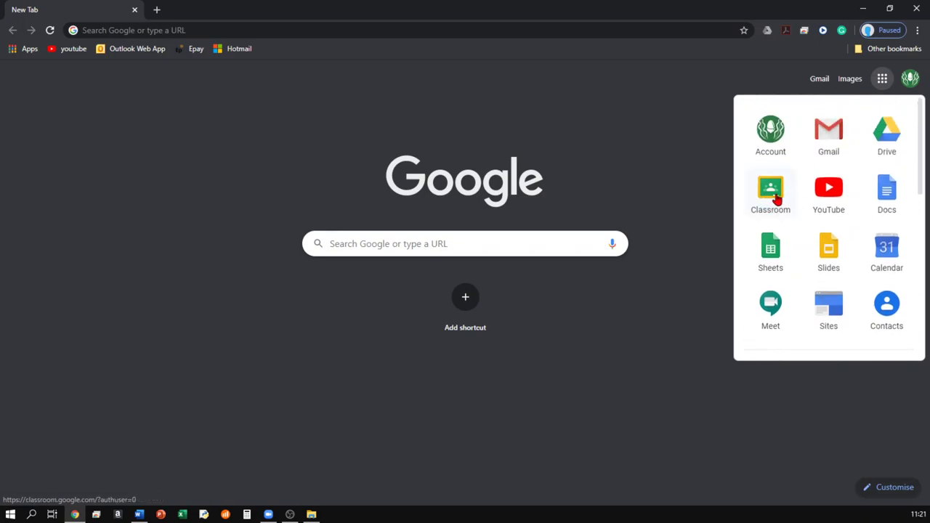
Step: Launch Google Classroom from the apps list and dismiss the add-class options without choosing
left_click(776, 200)
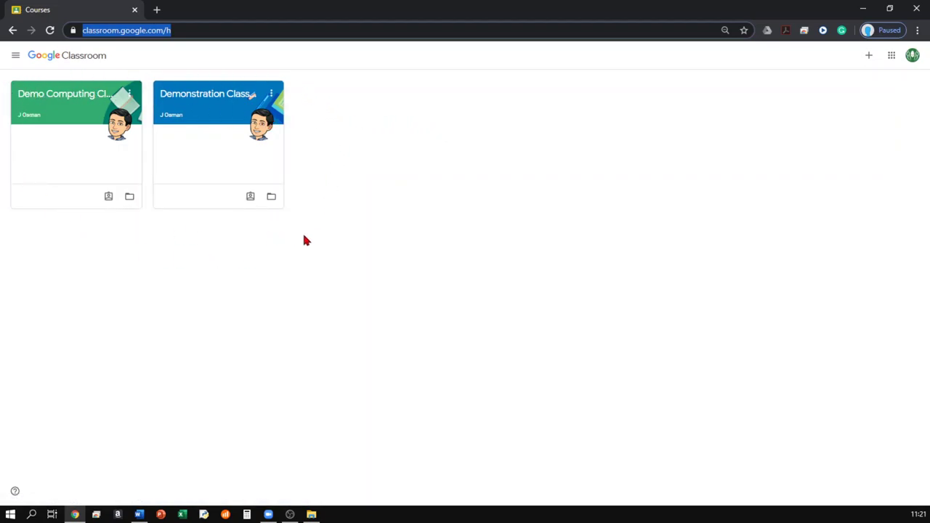
left_click(869, 56)
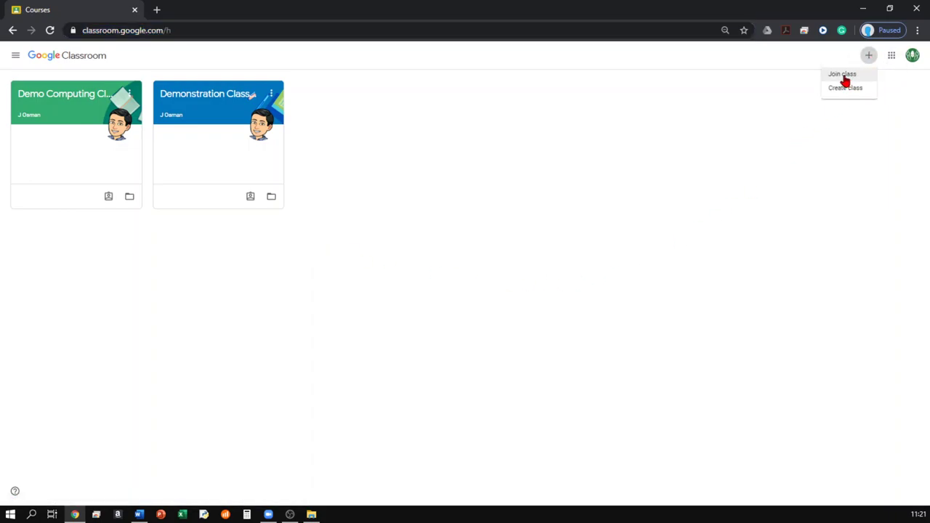
left_click(541, 167)
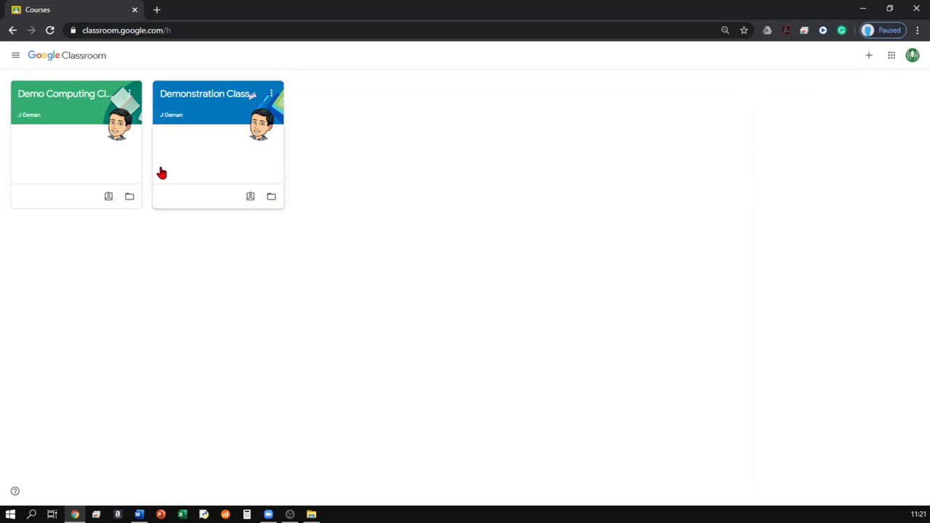
Step: Enter Demo Computing Class and switch to its Classwork list under Topic 1
left_click(53, 102)
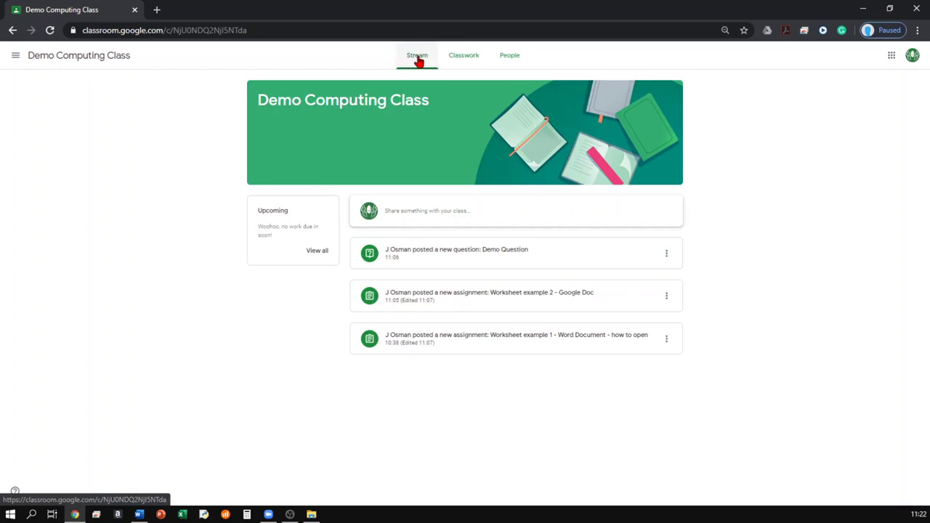
left_click(465, 61)
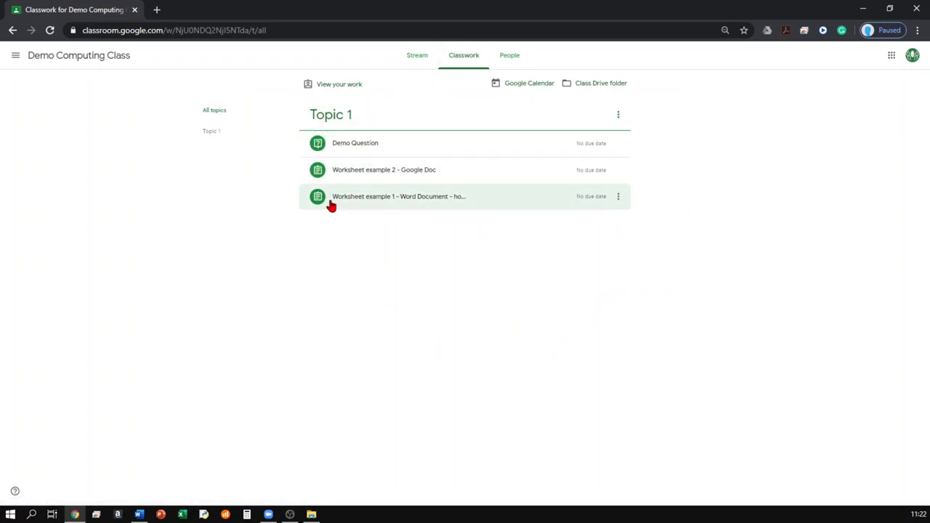
Step: Expand Worksheet example 1 - Word Document - how to open and view the full assignment
left_click(370, 202)
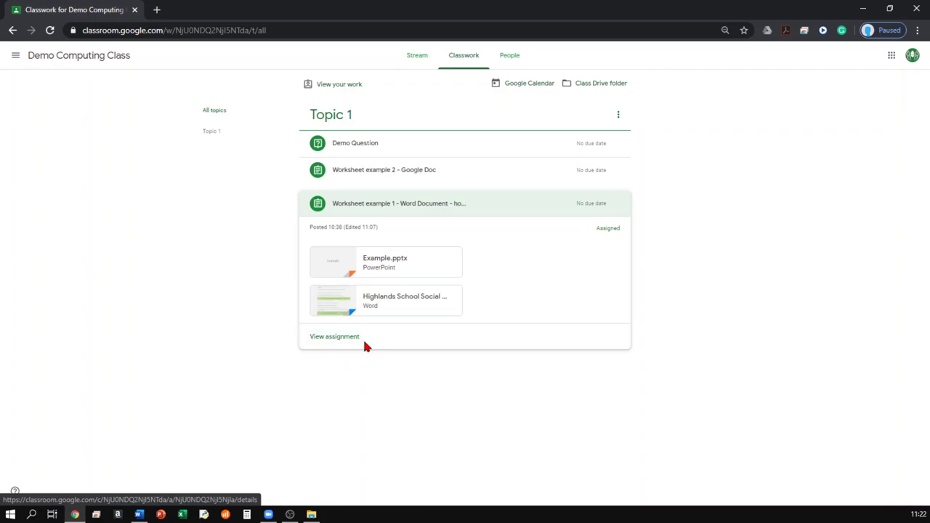
left_click(331, 338)
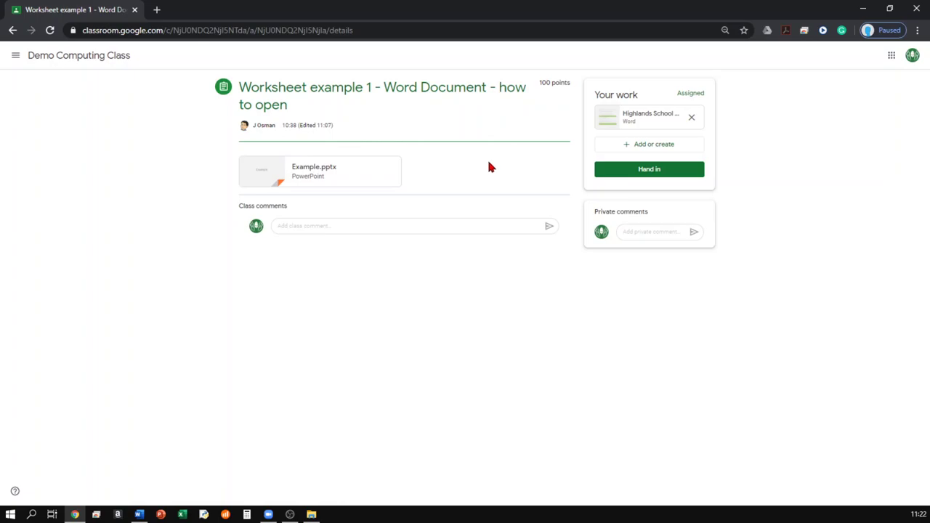
Step: Preview CPU WORKSHEET WORD EXAMPLE.docx from Your work and show the viewer's more actions
left_click(609, 125)
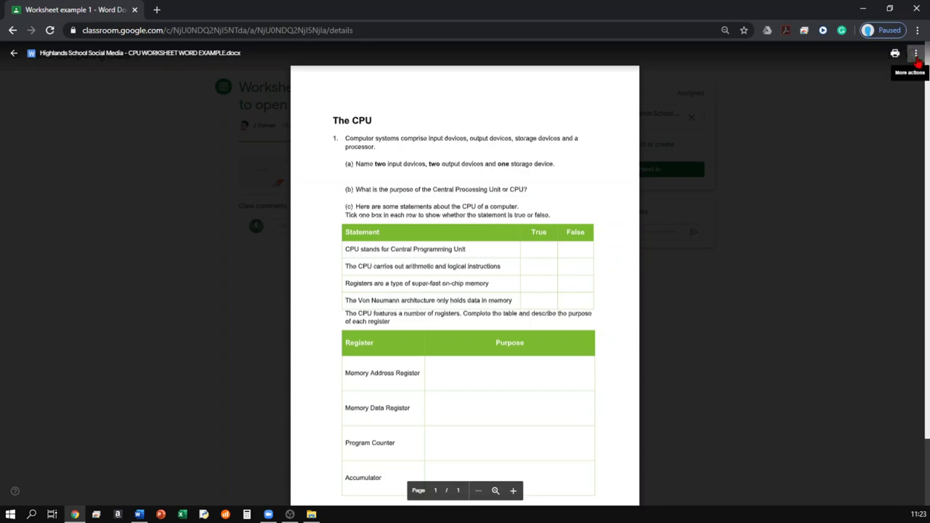
left_click(916, 54)
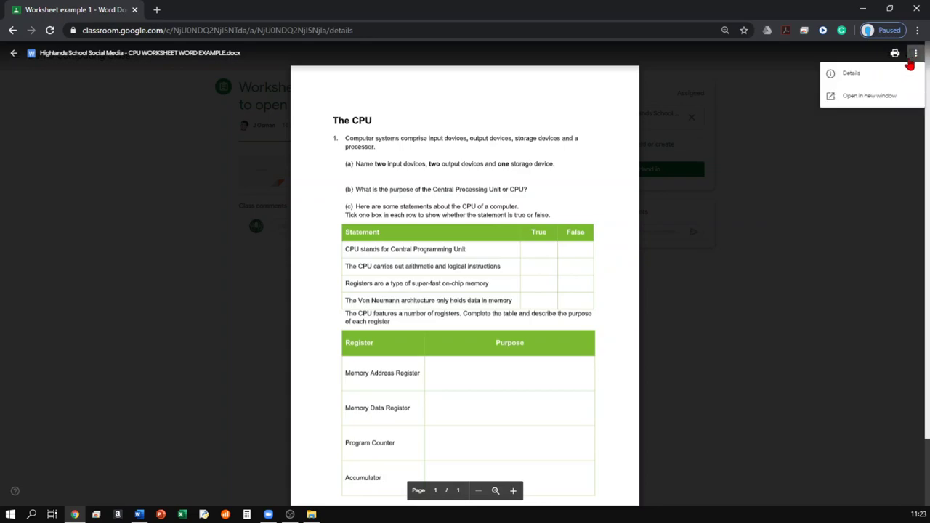
Step: Open CPU WORKSHEET WORD EXAMPLE.docx in its own window, then open it with Google Docs
left_click(871, 96)
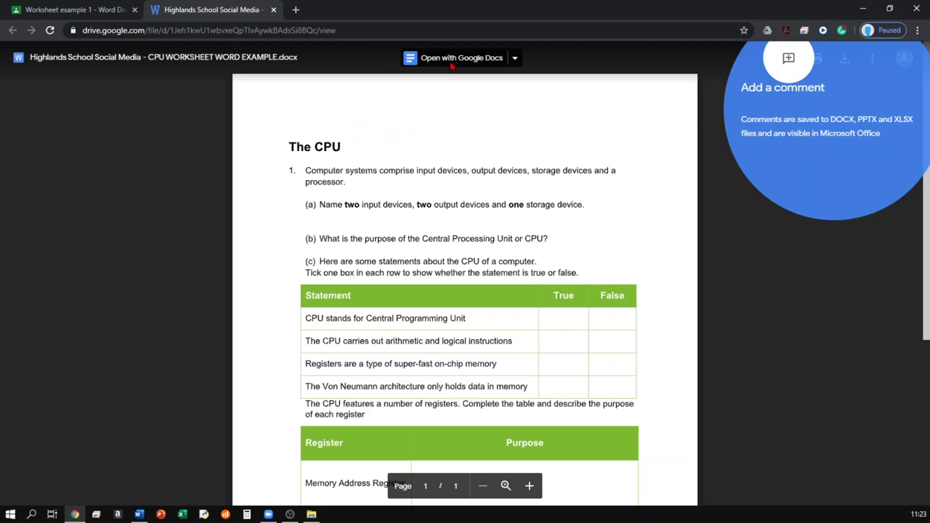
left_click(514, 60)
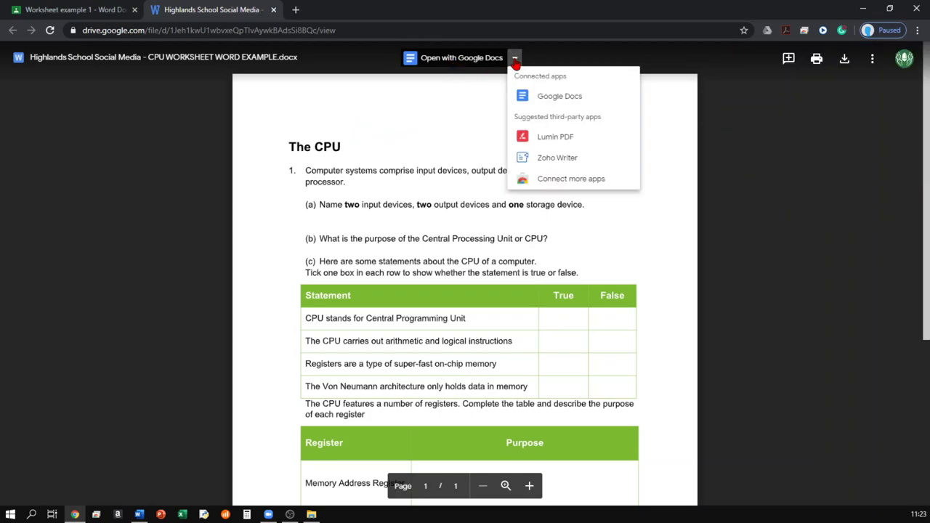
left_click(542, 100)
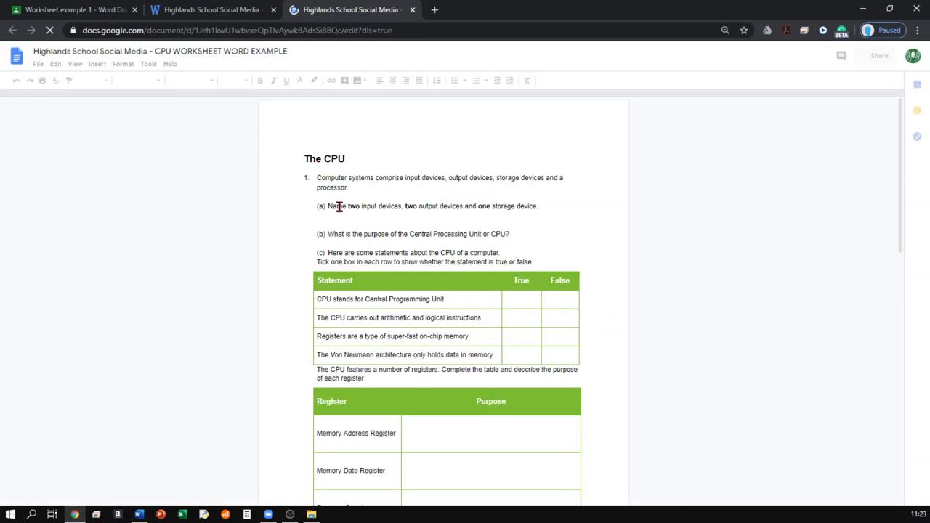
left_click(315, 246)
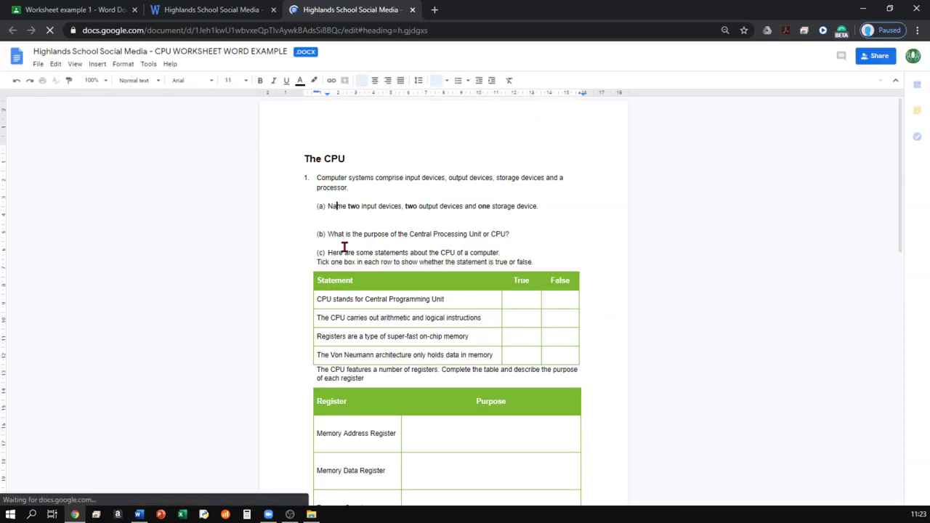
left_click(517, 303)
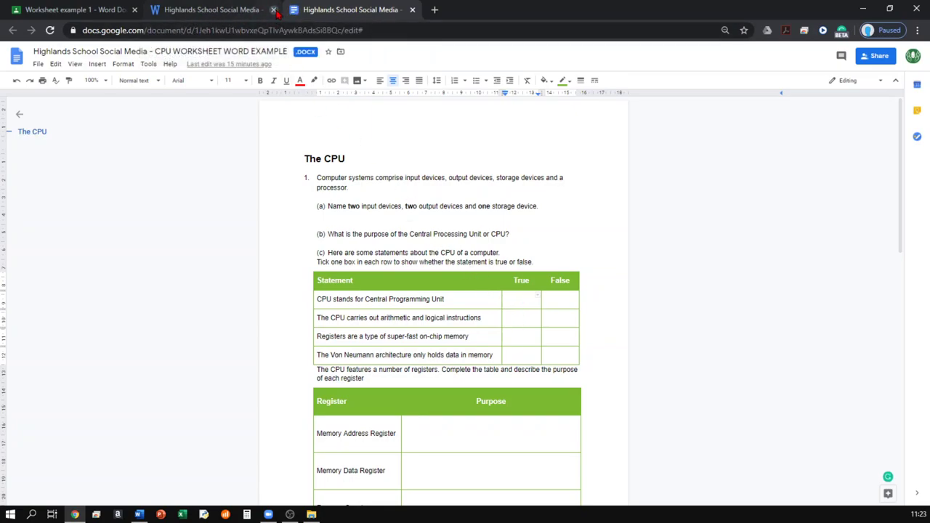
left_click(517, 300)
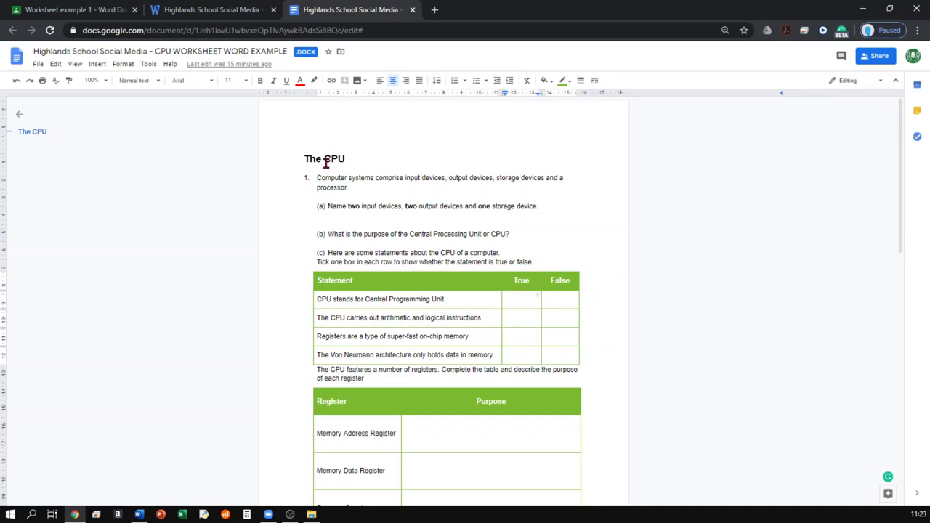
Step: Close the Docs and Drive worksheet tabs and the file preview, back on Worksheet example 1
left_click(412, 9)
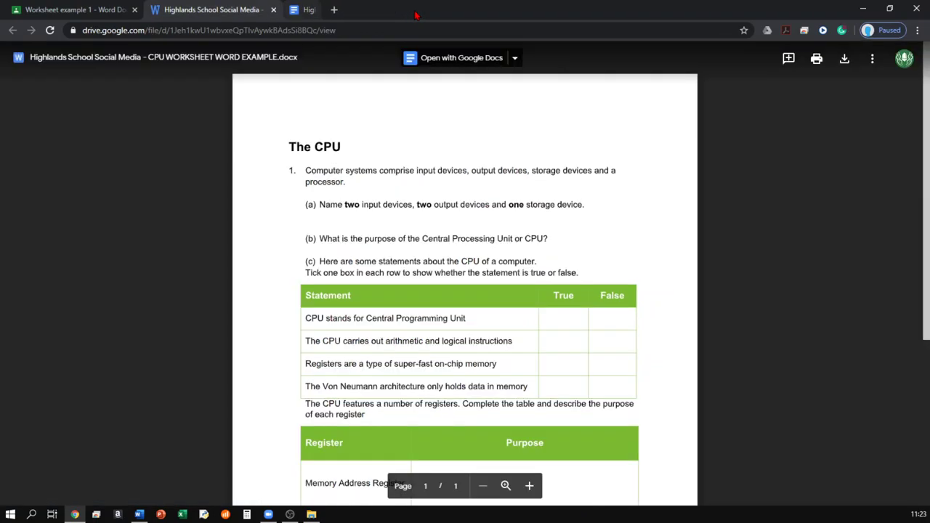
left_click(274, 10)
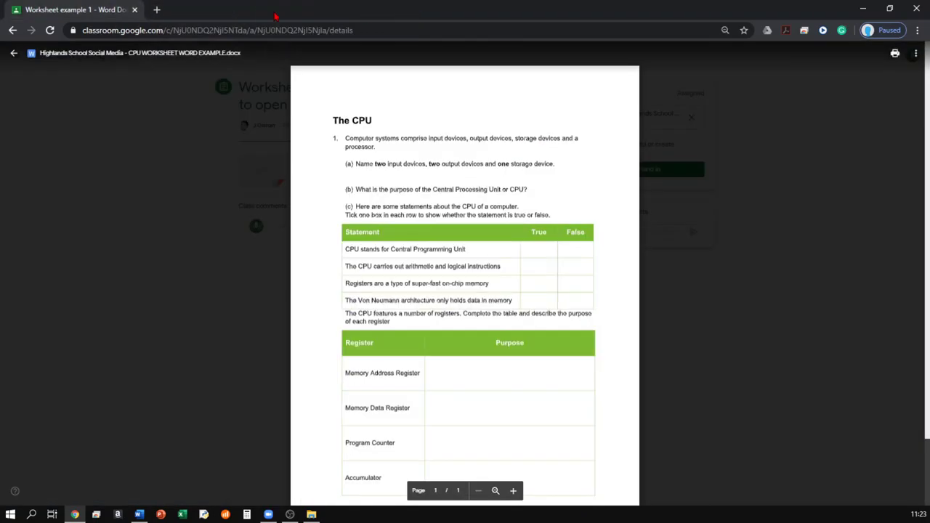
left_click(14, 54)
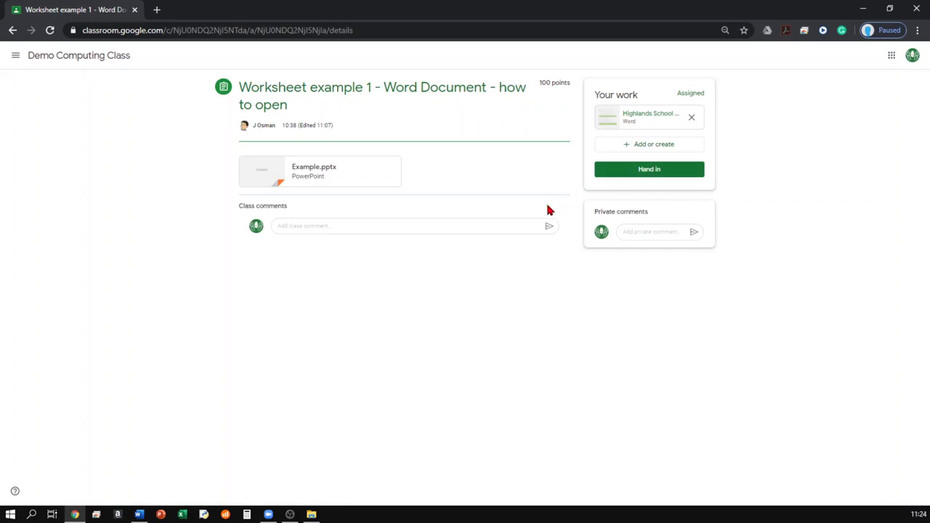
Step: Return to the class stream, open Worksheet example 2 - Google Doc, and open its attached worksheet
left_click(63, 61)
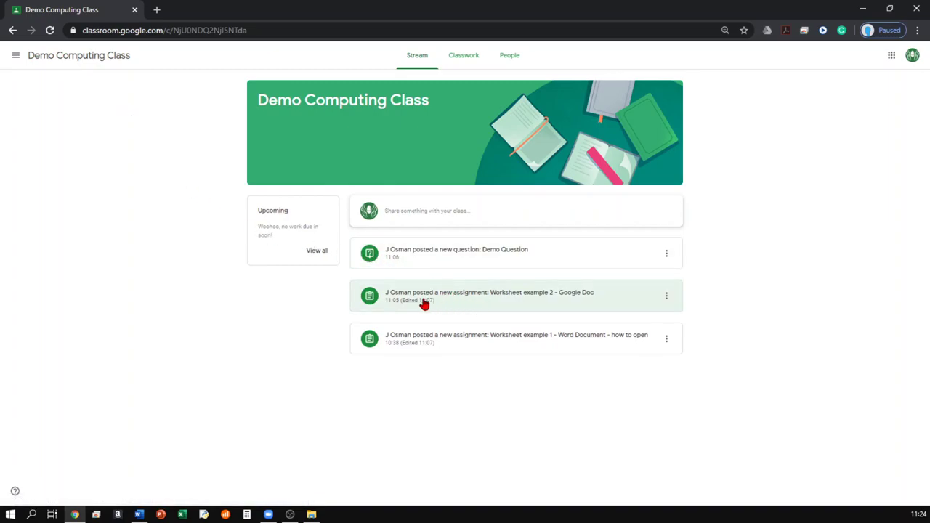
left_click(483, 301)
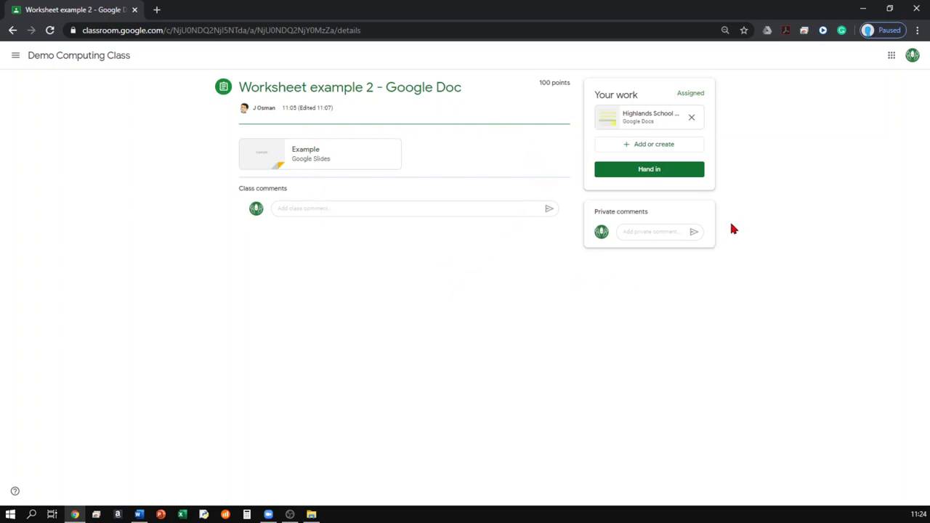
left_click(607, 125)
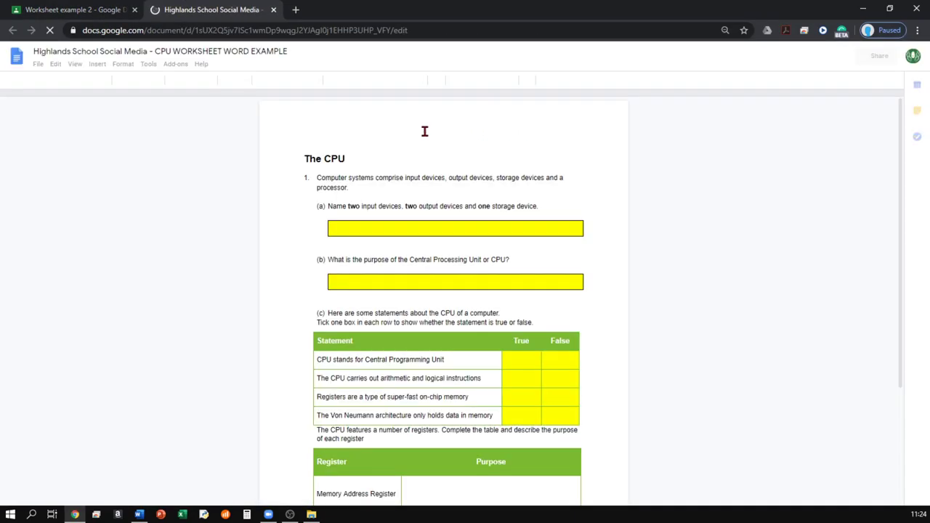
left_click(360, 230)
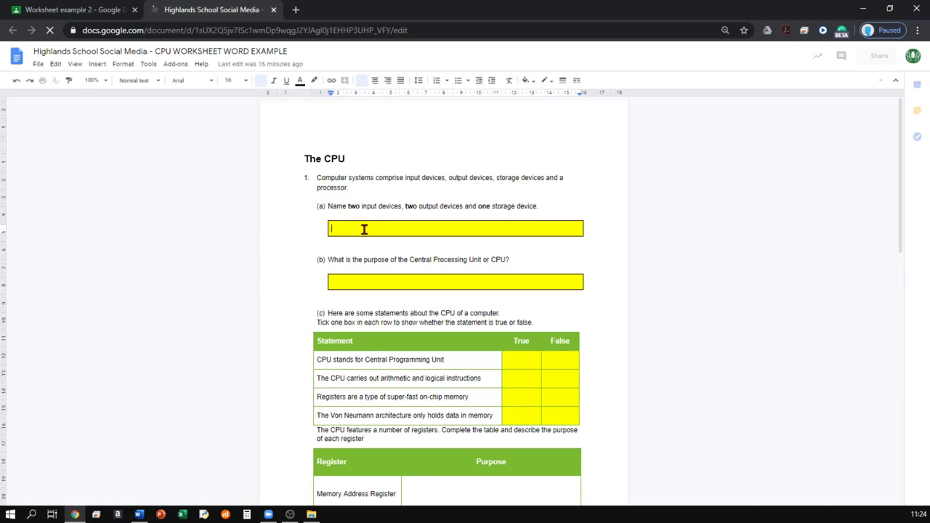
left_click(363, 282)
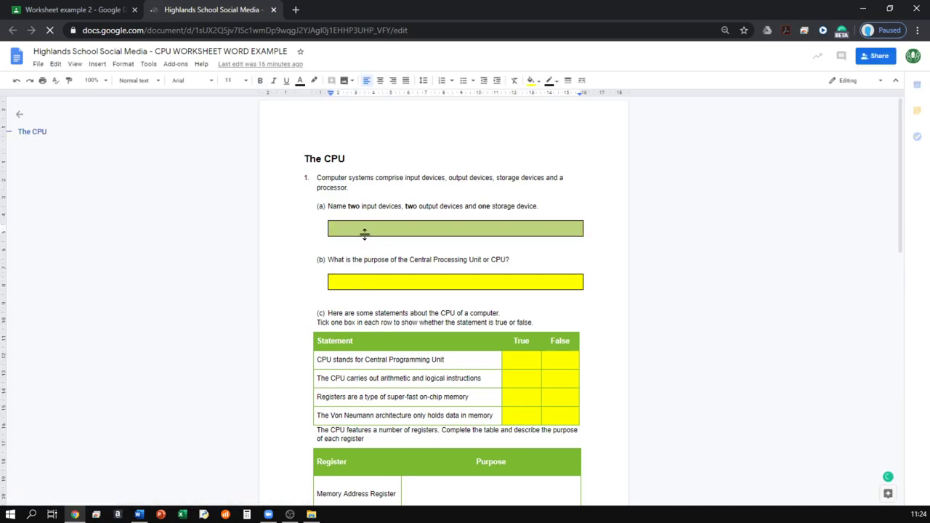
left_click(363, 281)
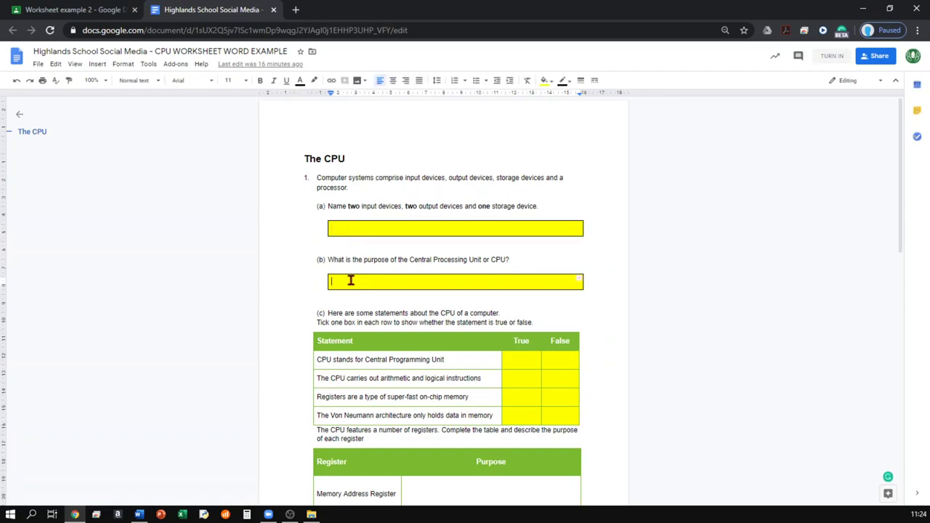
left_click(367, 228)
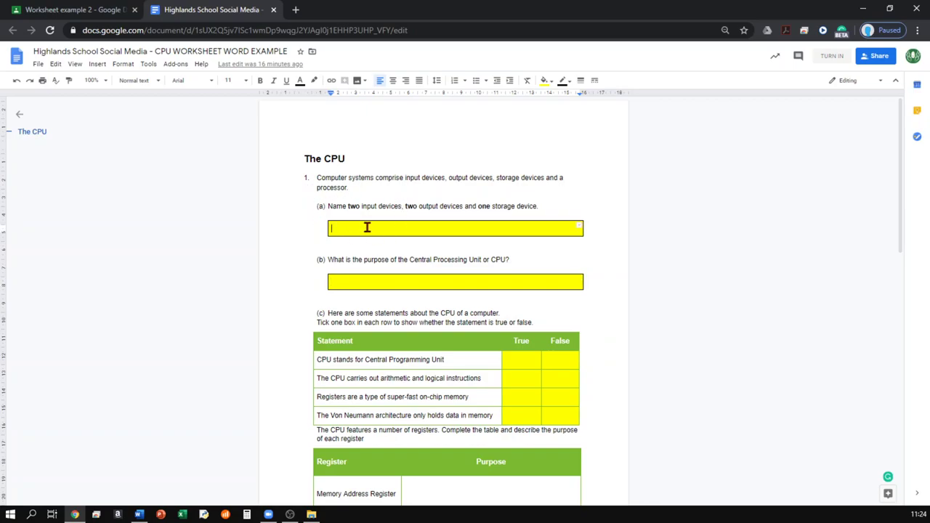
Step: Close the worksheet tab and create a new Google Doc under Your work via Add or create
left_click(273, 10)
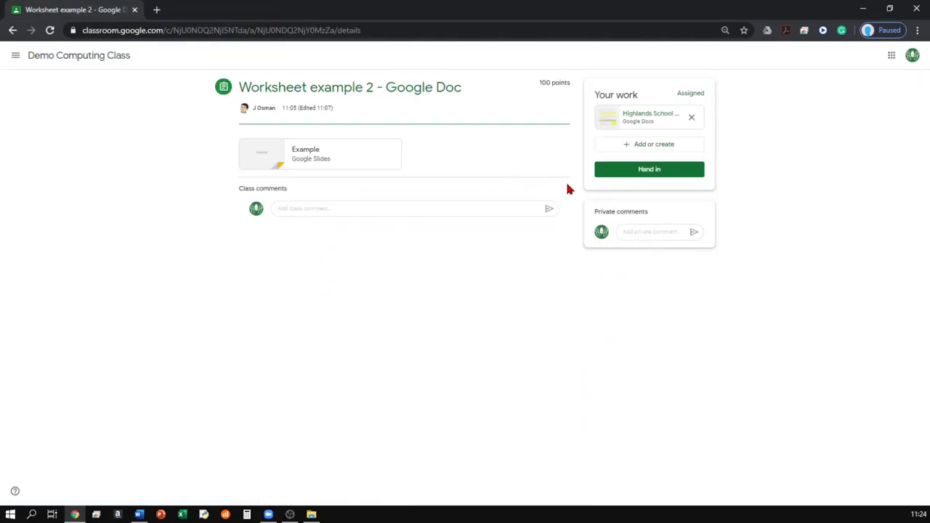
left_click(628, 148)
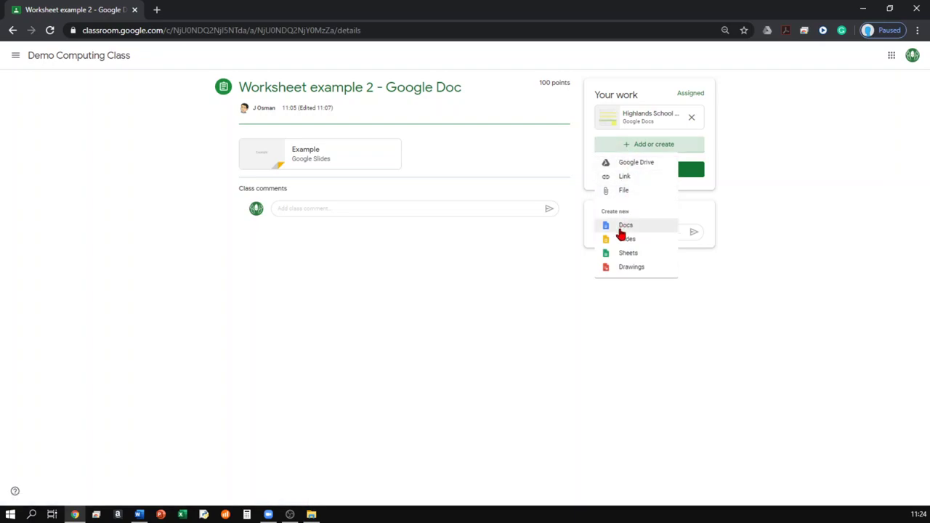
left_click(624, 227)
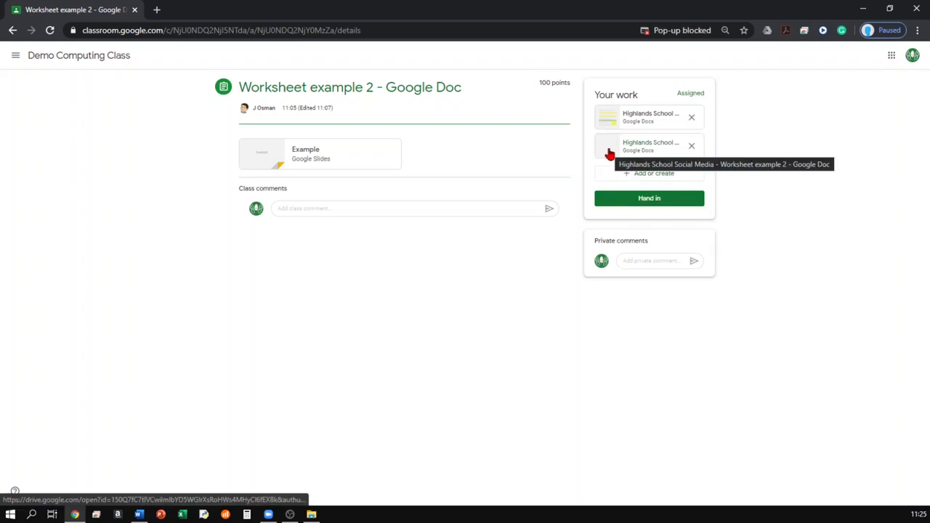
Step: Open the new Highlands School Social Media doc and type 'A blank file' into it
left_click(611, 150)
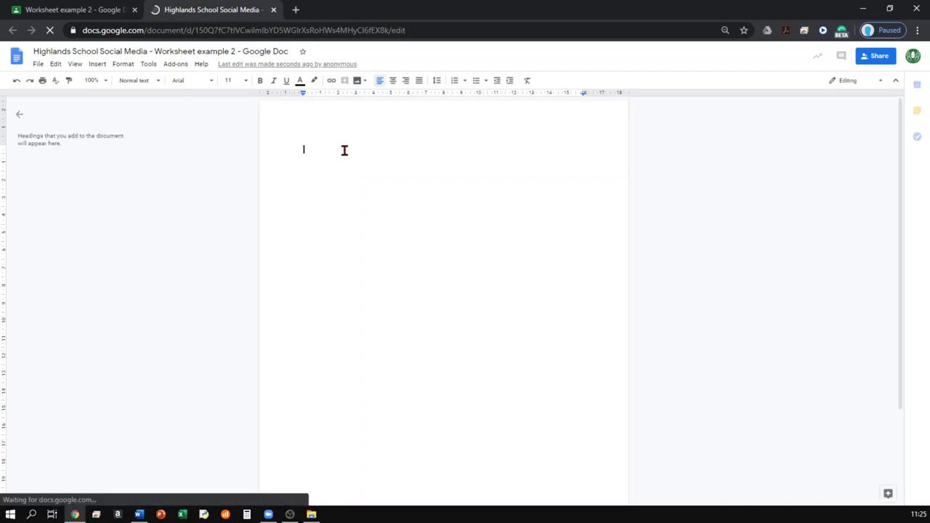
type("A blank file")
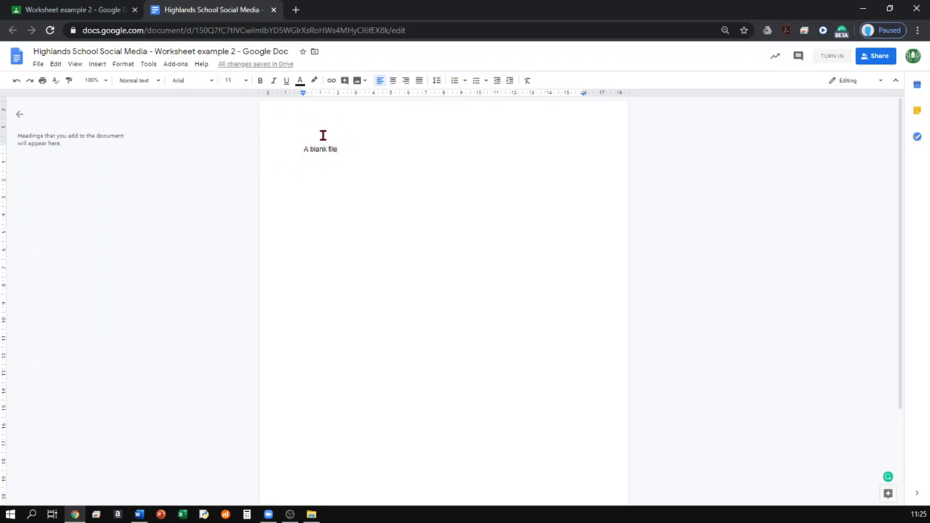
Step: Close the document and send the private comment 'Hi' on Worksheet example 2
left_click(273, 9)
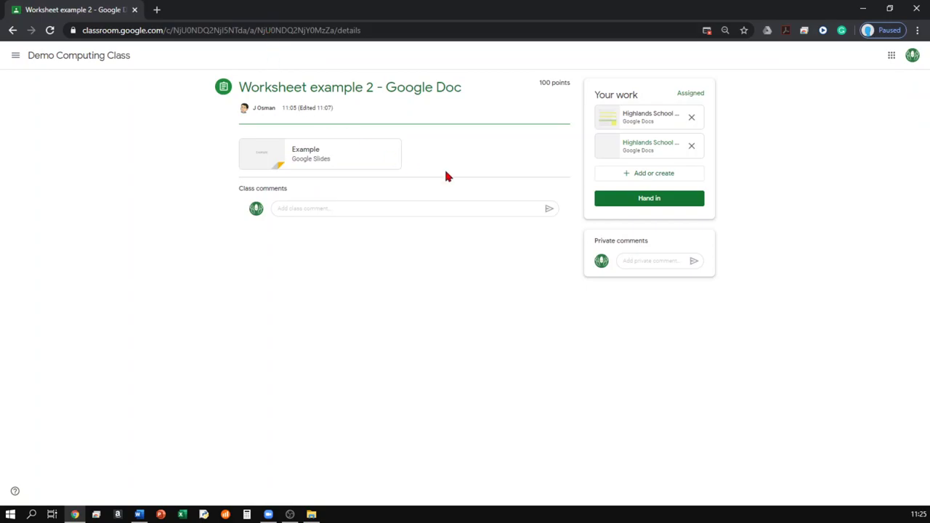
left_click(644, 262)
type("Hi")
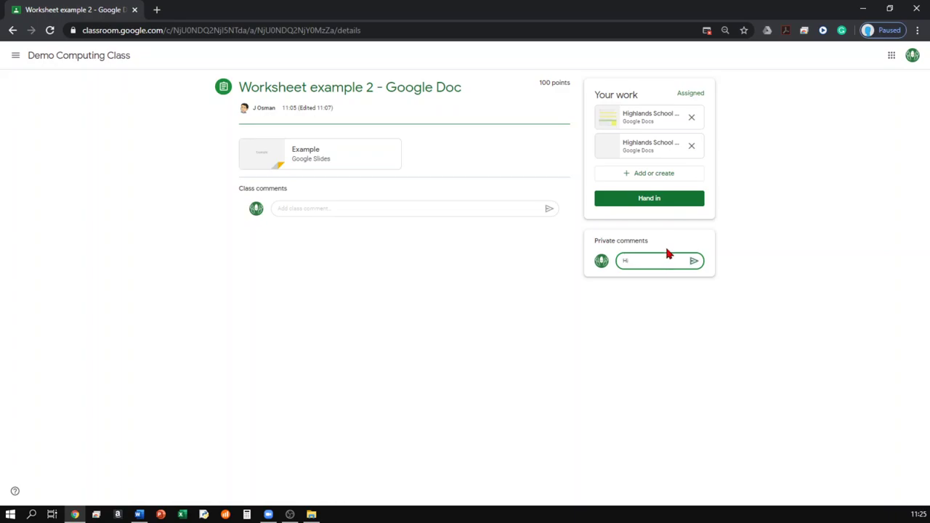
left_click(694, 261)
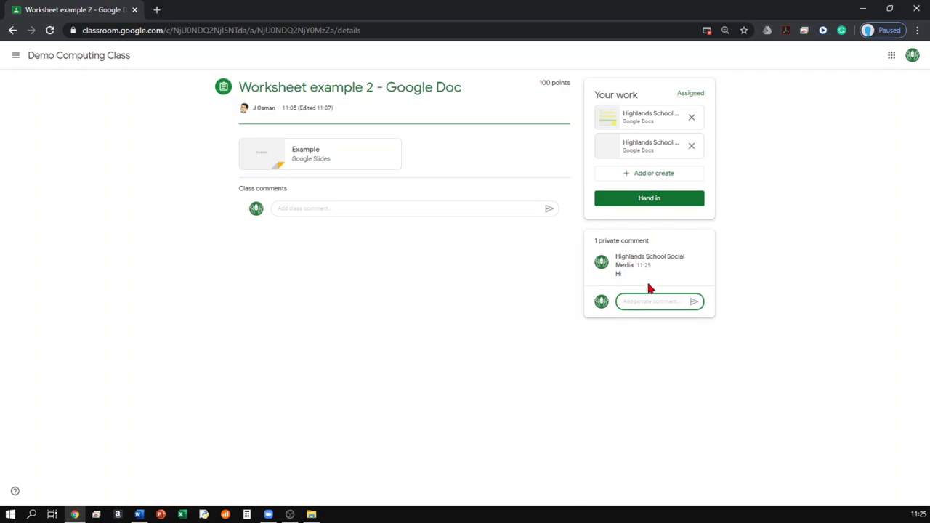
Step: Go to Demo Computing Class classwork and open the full Demo Question page
left_click(75, 64)
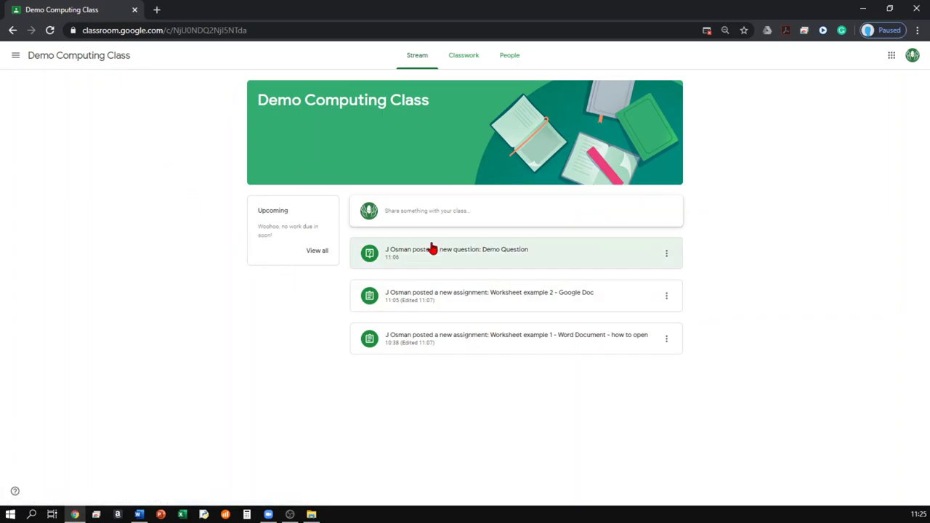
left_click(454, 57)
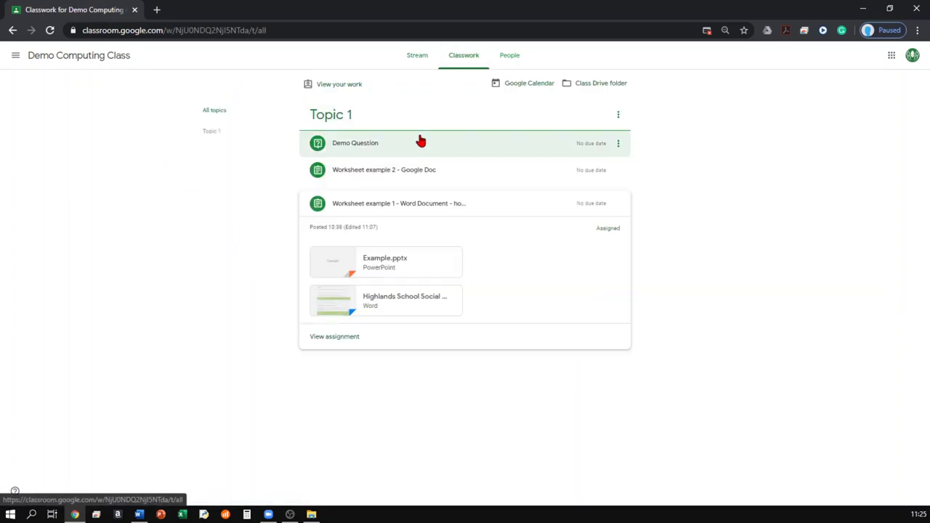
left_click(353, 149)
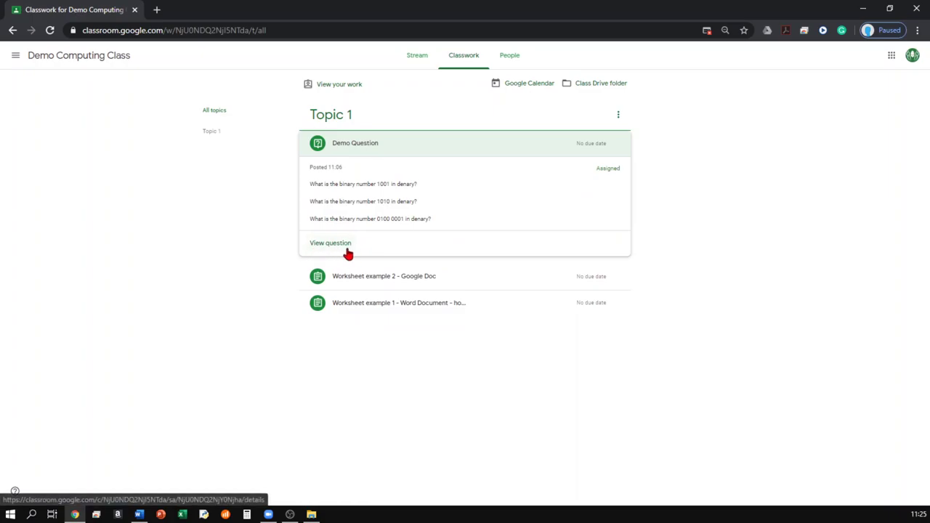
left_click(331, 244)
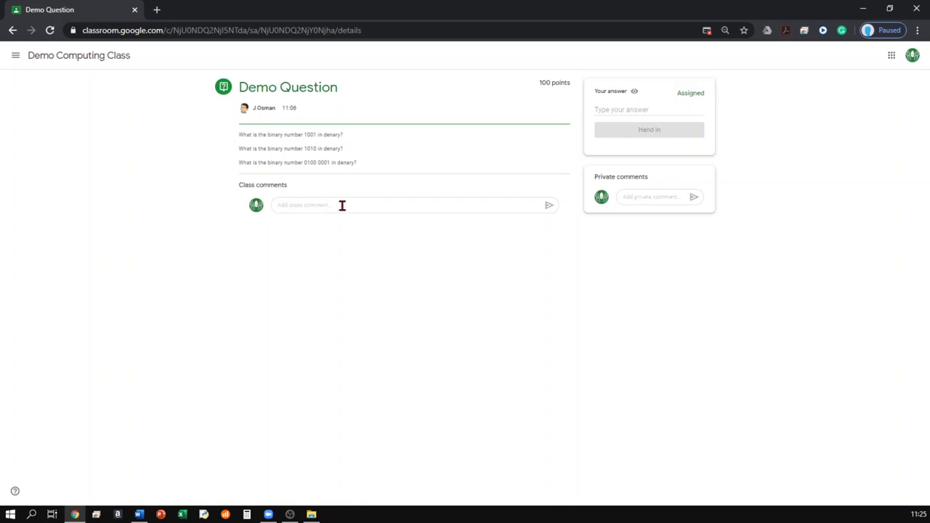
Step: Enter the answers 9, 10 and 65 on separate lines, then hand in and confirm
left_click(618, 109)
type("9")
key("Return")
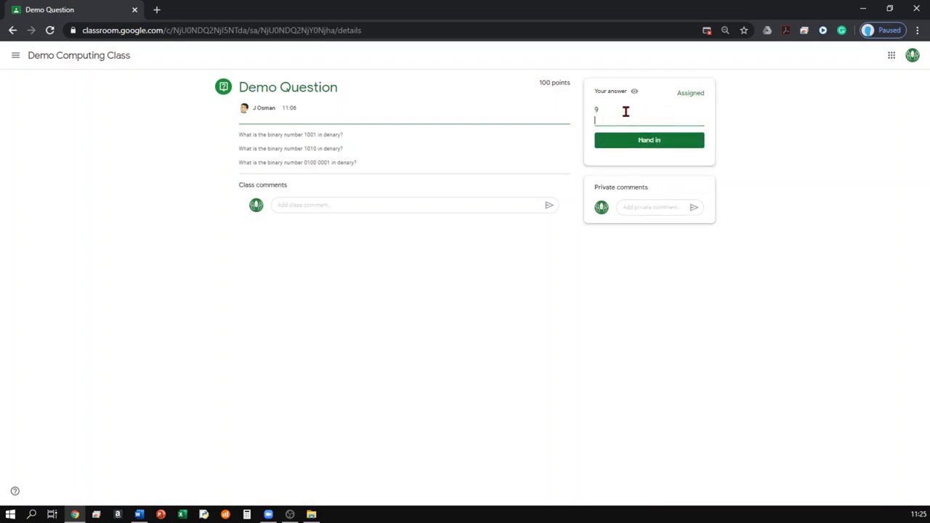
type("10")
key("Return")
type("65")
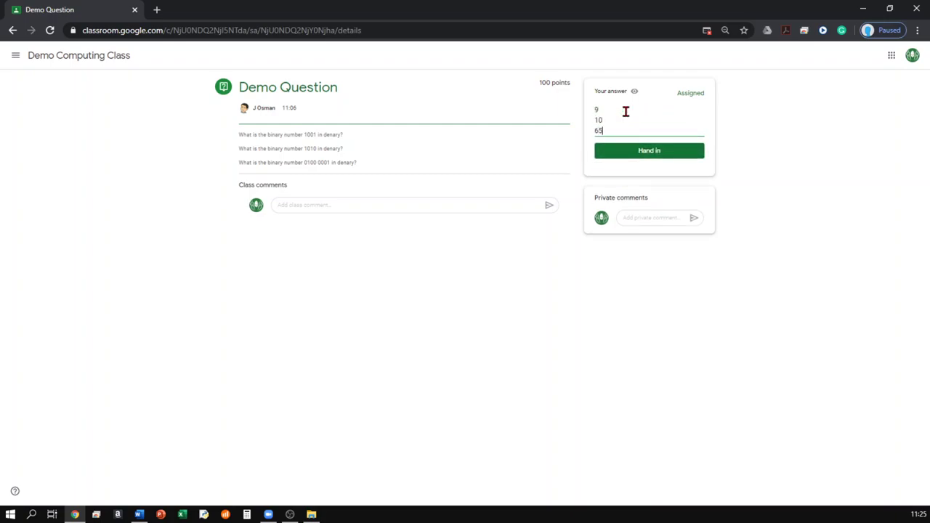
left_click(629, 152)
left_click(515, 296)
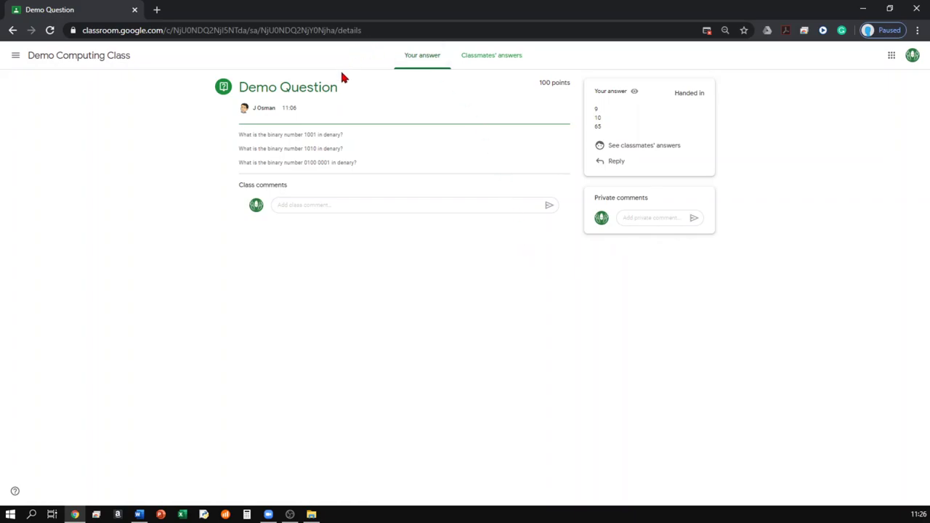
Step: Return to the Demo Computing Class stream, toggling the class navigation list open and closed twice
left_click(76, 62)
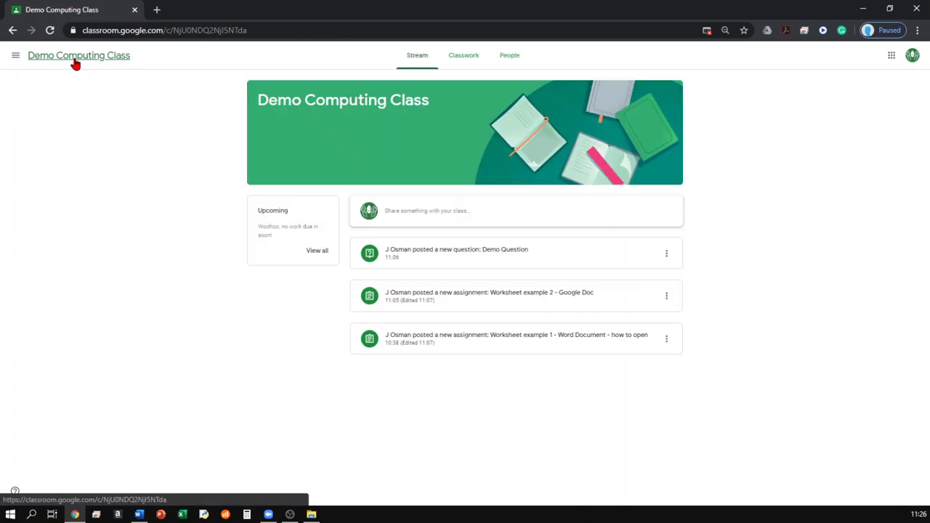
left_click(15, 55)
left_click(155, 71)
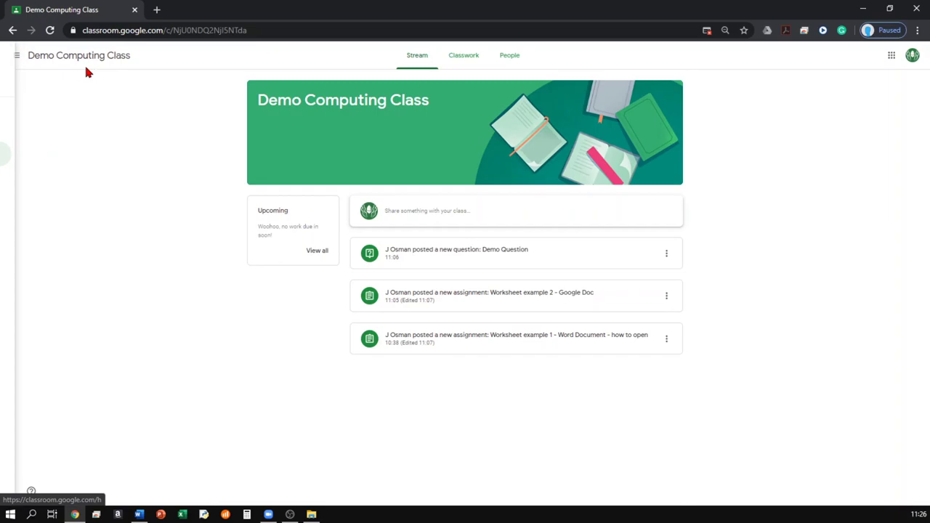
left_click(15, 56)
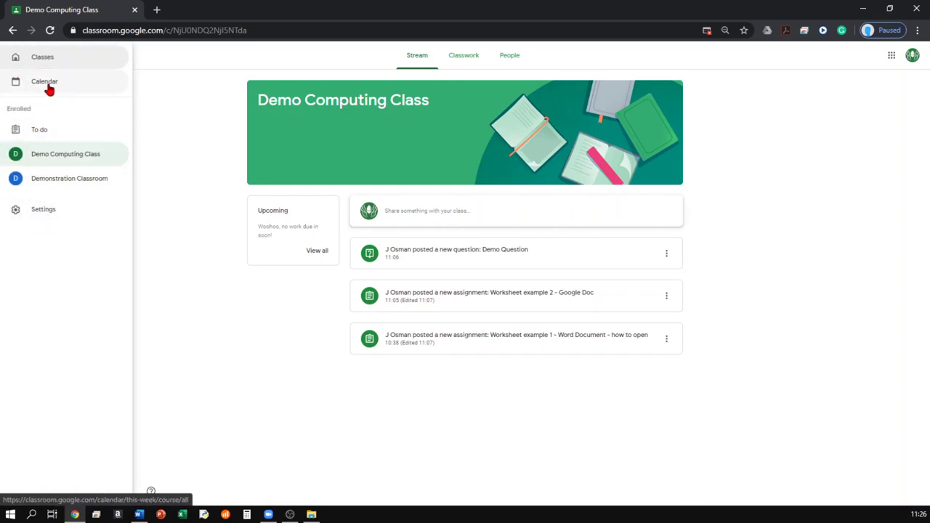
left_click(153, 85)
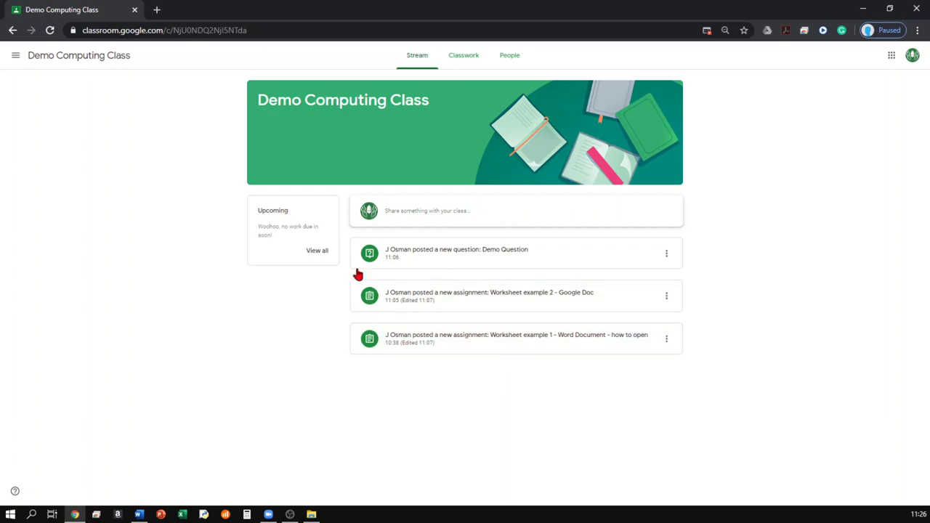
Step: In Classwork, expand Worksheet example 1 and open its assignment page
left_click(462, 63)
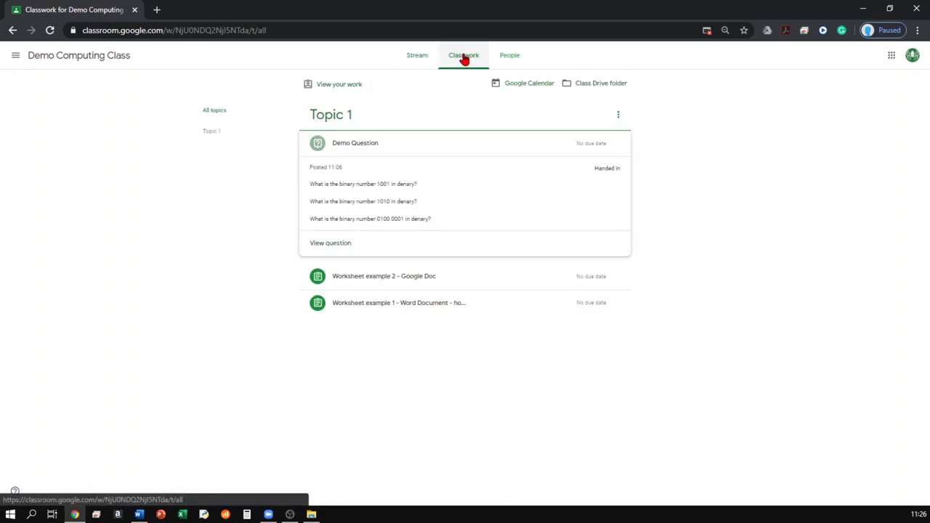
left_click(377, 304)
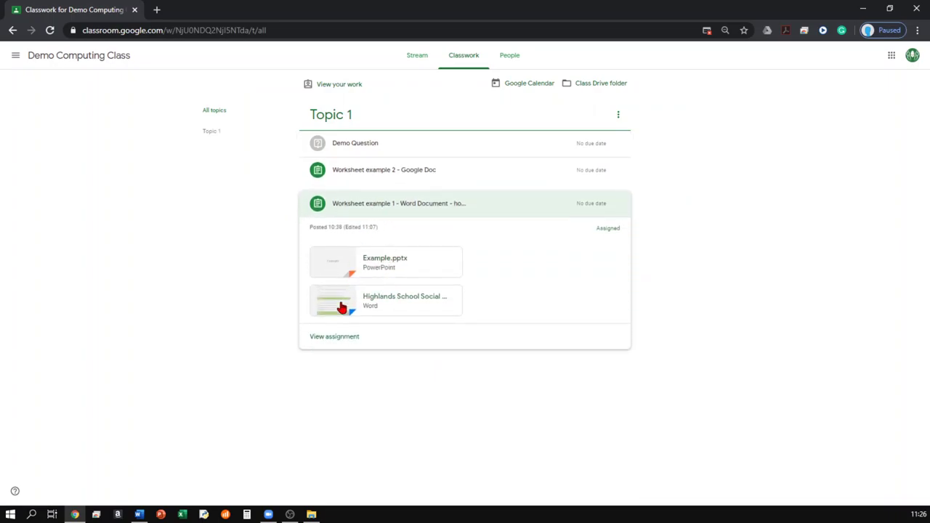
left_click(359, 148)
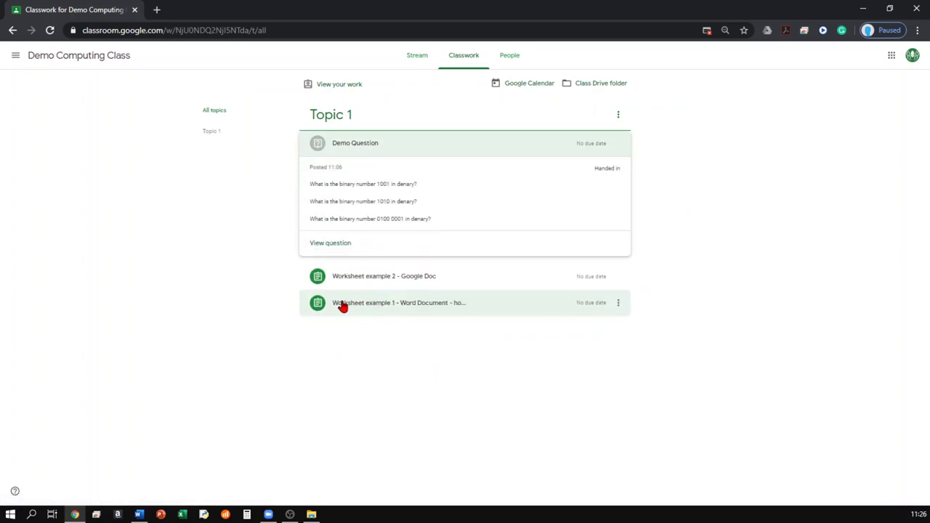
left_click(352, 313)
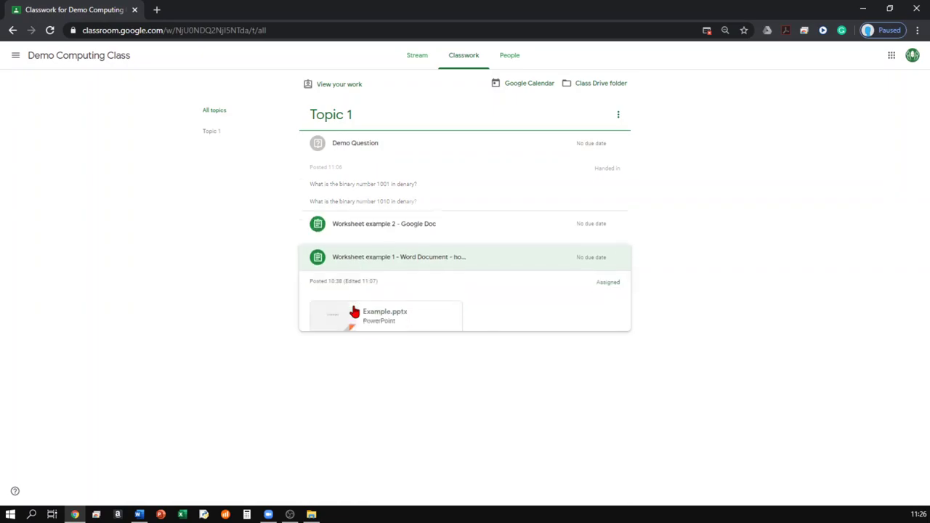
left_click(335, 337)
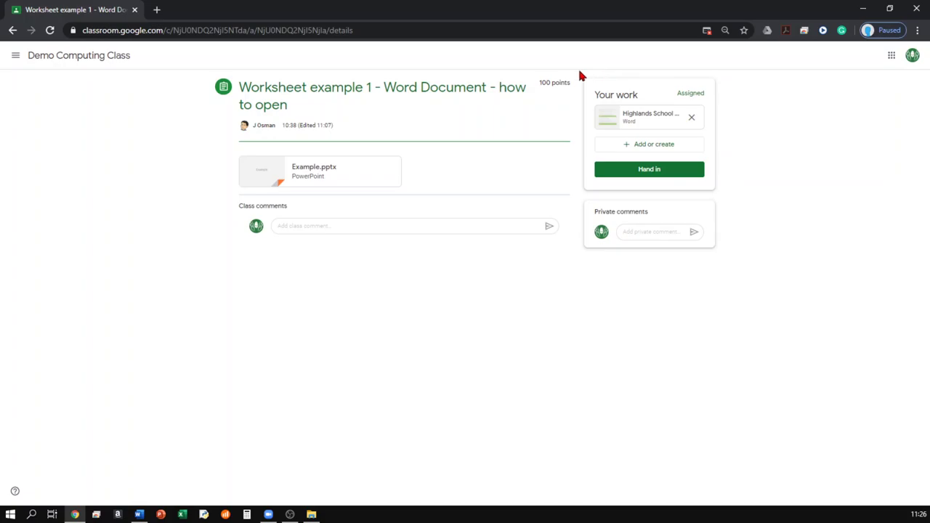
Step: Preview CPU WORKSHEET WORD EXAMPLE.docx and open it in a new window
left_click(609, 117)
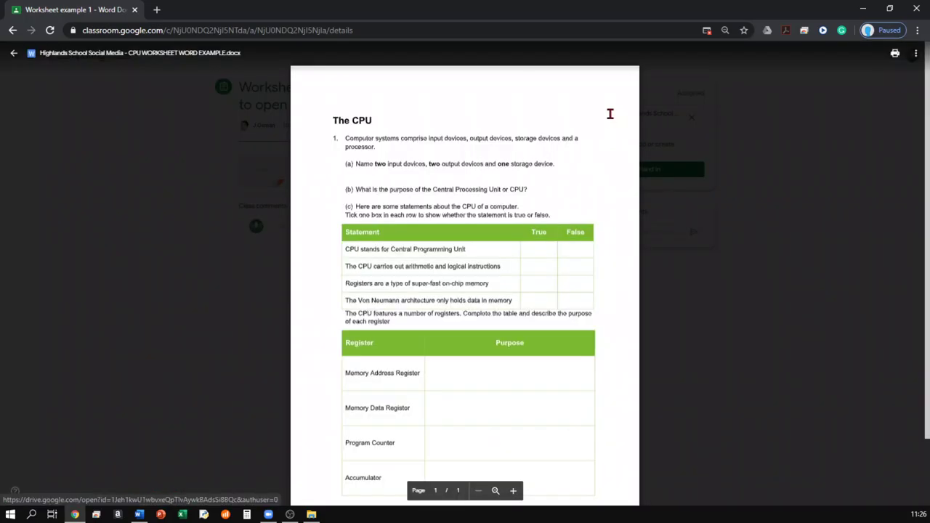
left_click(916, 58)
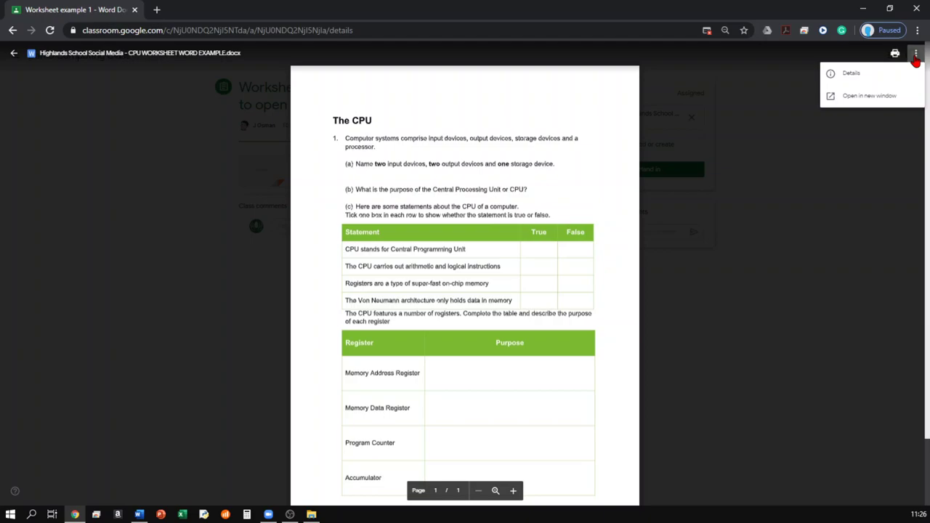
left_click(858, 102)
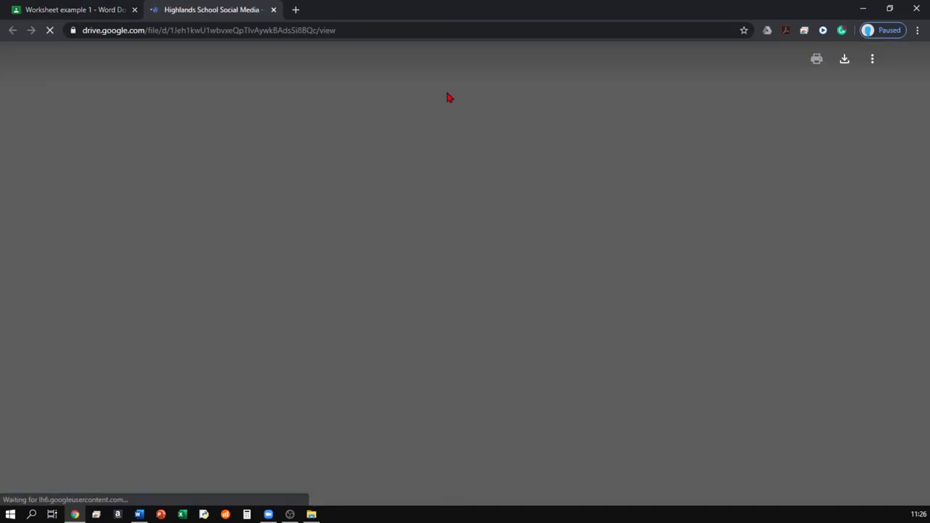